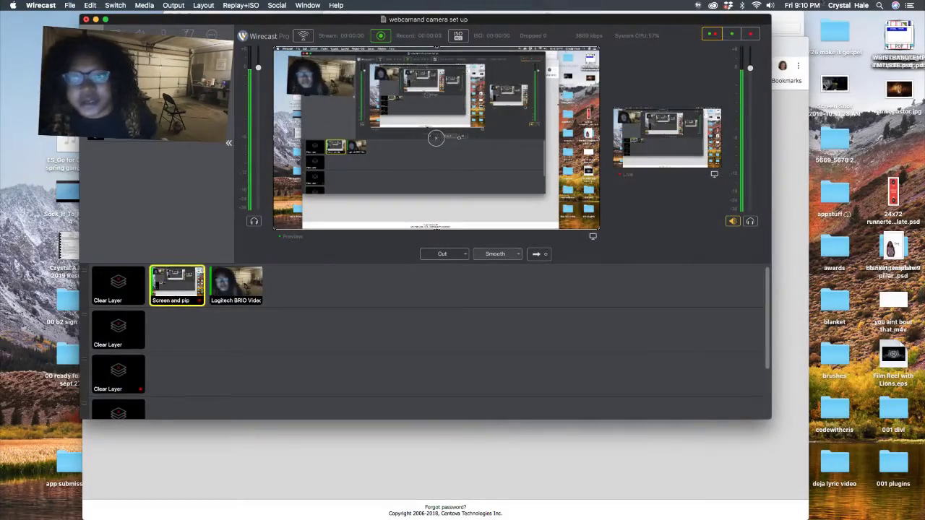
Log into the Centova Cast admin panel with the admin password, retrying after a failed first attempt
{"action": "key", "text": "super+Tab"}
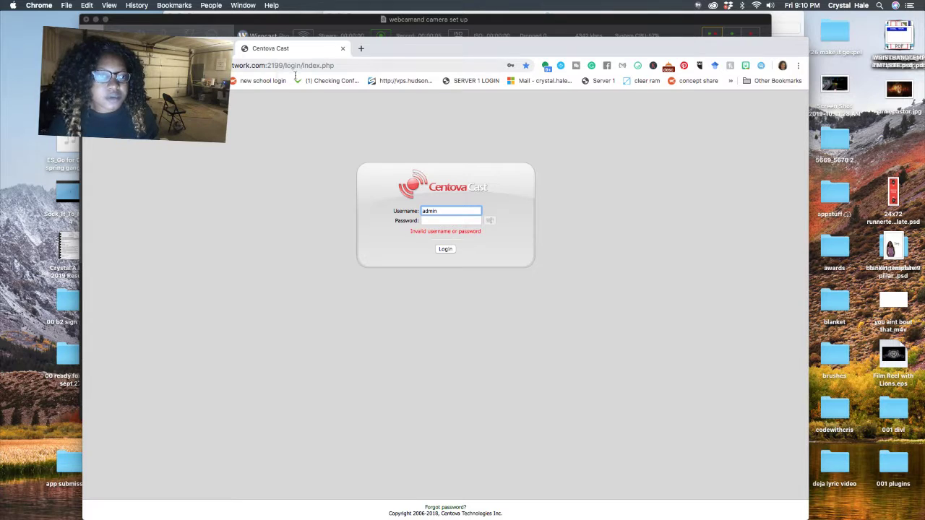
{"action": "left_click", "coordinate": [453, 221]}
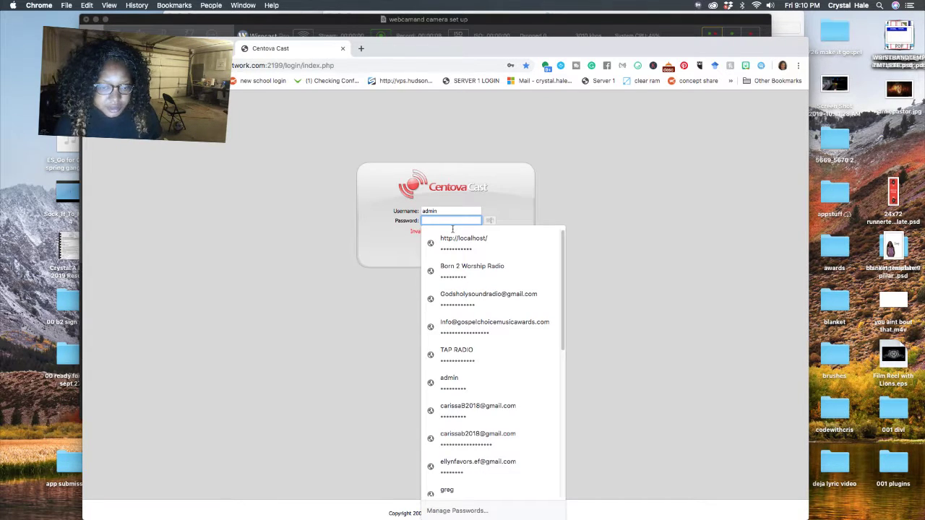
{"action": "type", "text": "ad"}
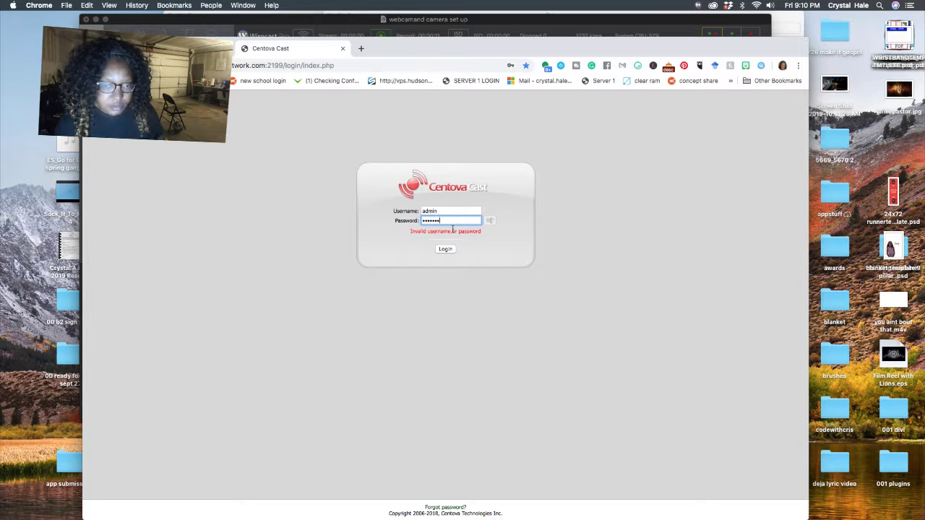
{"action": "key", "text": "Return"}
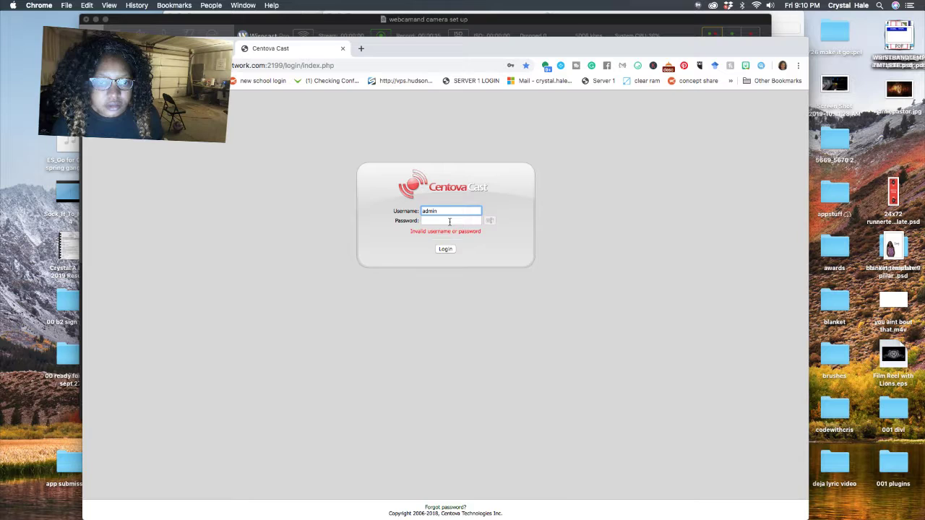
{"action": "left_click", "coordinate": [450, 222]}
{"action": "type", "text": "ad"}
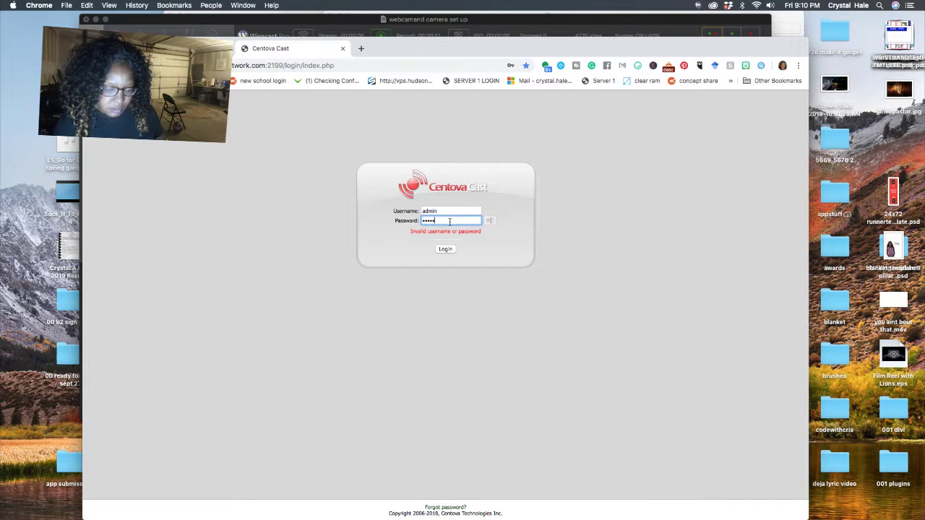
{"action": "type", "text": "1"}
{"action": "key", "text": "Return"}
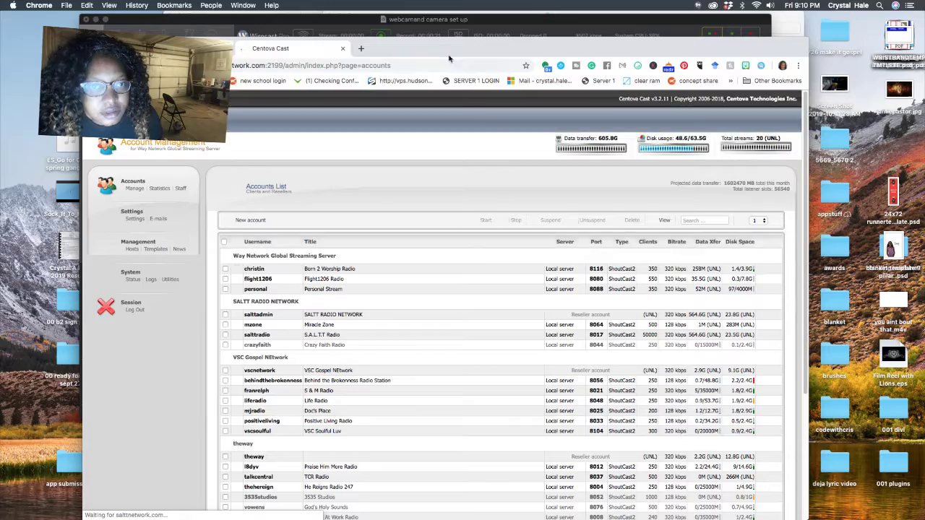
{"action": "left_click_drag", "start_coordinate": [651, 49], "coordinate": [599, 24]}
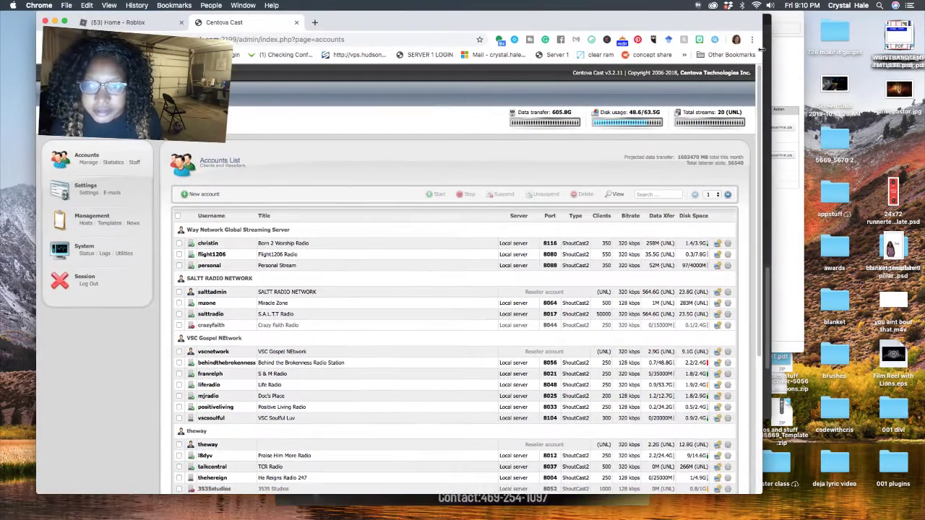
Tick Throne Connection Radio, log in as the TCB HOSTING reseller, and open that account for editing
{"action": "scroll", "coordinate": [758, 251], "scroll_direction": "down", "scroll_amount": 5}
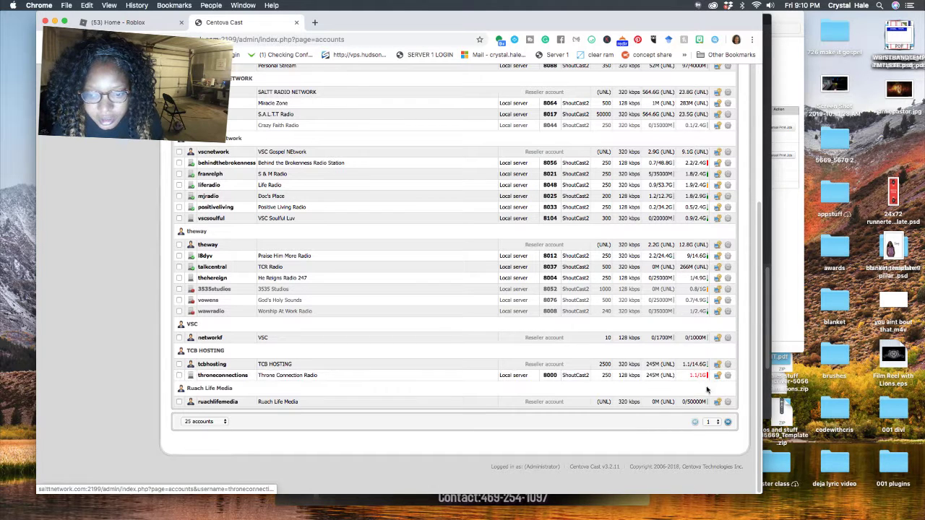
{"action": "left_click", "coordinate": [180, 376]}
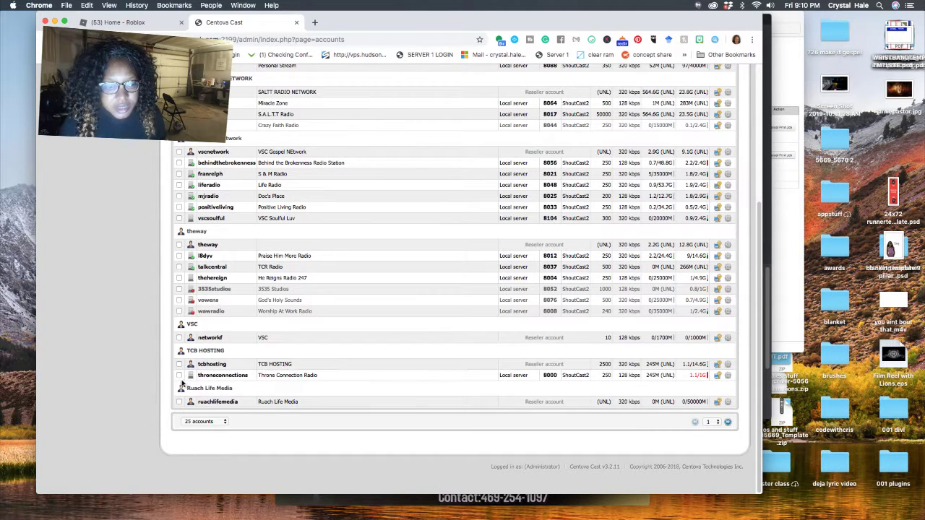
{"action": "left_click", "coordinate": [719, 365]}
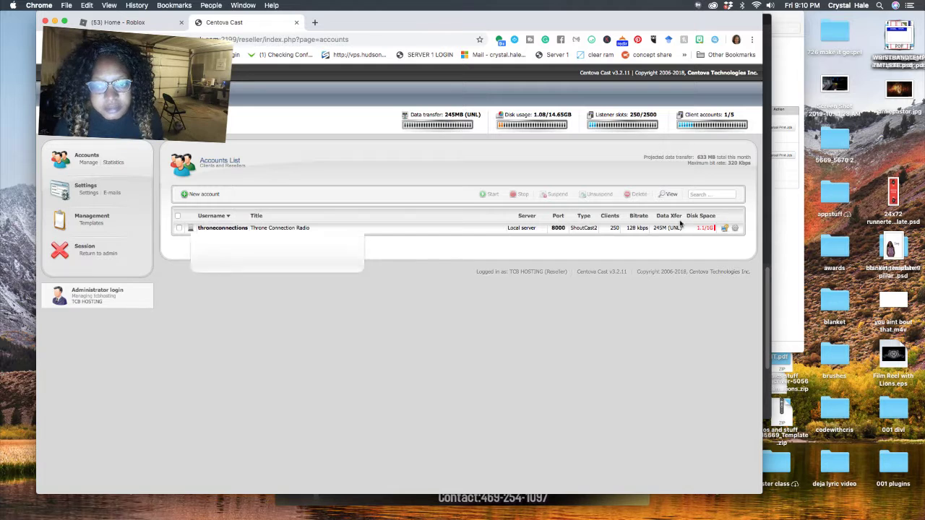
{"action": "left_click", "coordinate": [734, 228]}
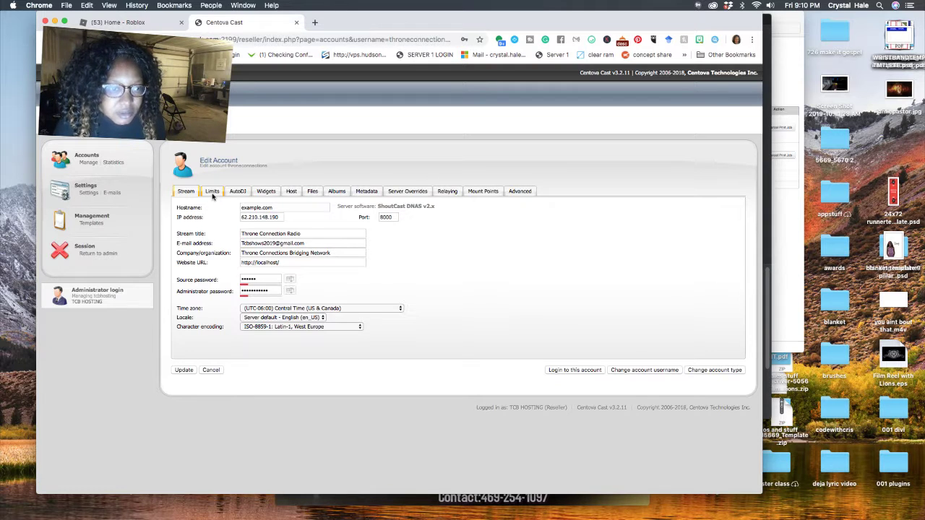
On the Limits tab, set both over-limit actions to Notify, disk quota to 1700 MB, and update
{"action": "left_click", "coordinate": [211, 192]}
{"action": "left_click", "coordinate": [302, 301]}
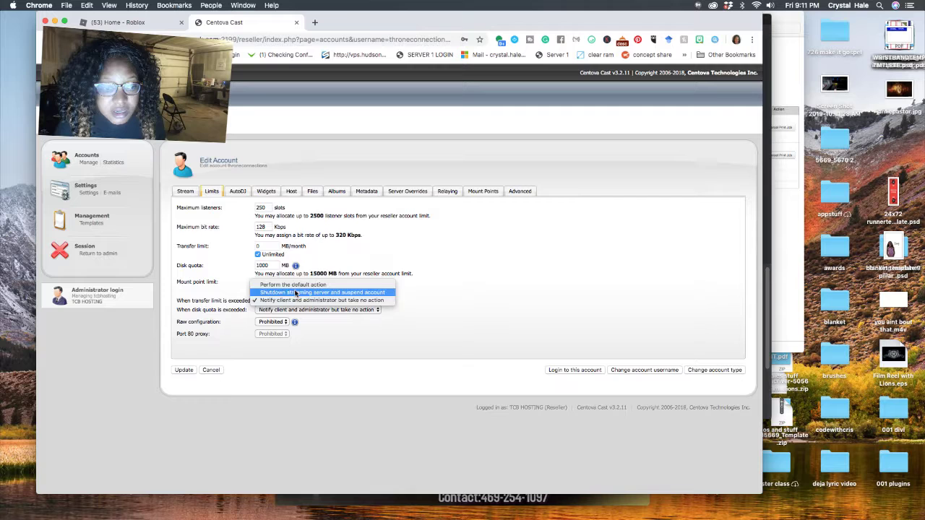
{"action": "left_click", "coordinate": [275, 302]}
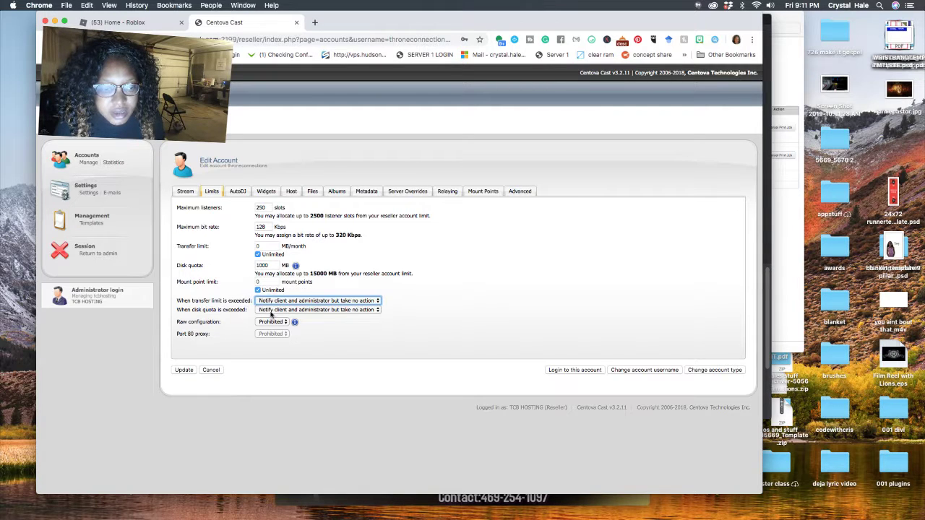
{"action": "left_click", "coordinate": [273, 310]}
{"action": "left_click", "coordinate": [270, 309]}
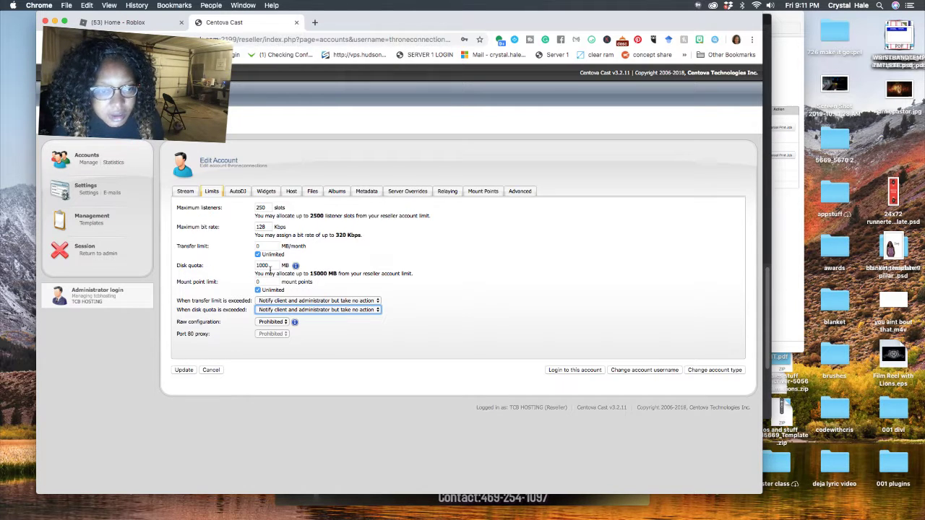
{"action": "left_click_drag", "start_coordinate": [272, 267], "coordinate": [232, 266]}
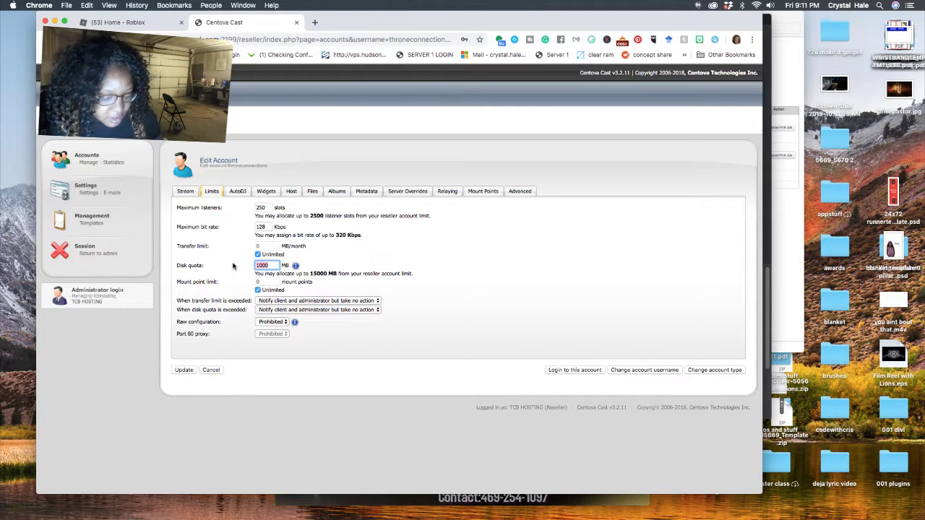
{"action": "type", "text": "170"}
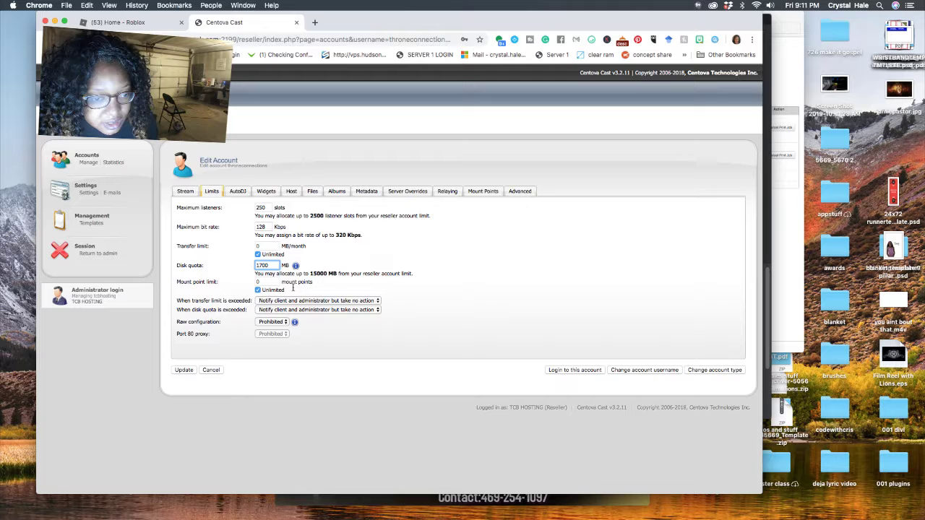
{"action": "left_click_drag", "start_coordinate": [311, 276], "coordinate": [315, 282]}
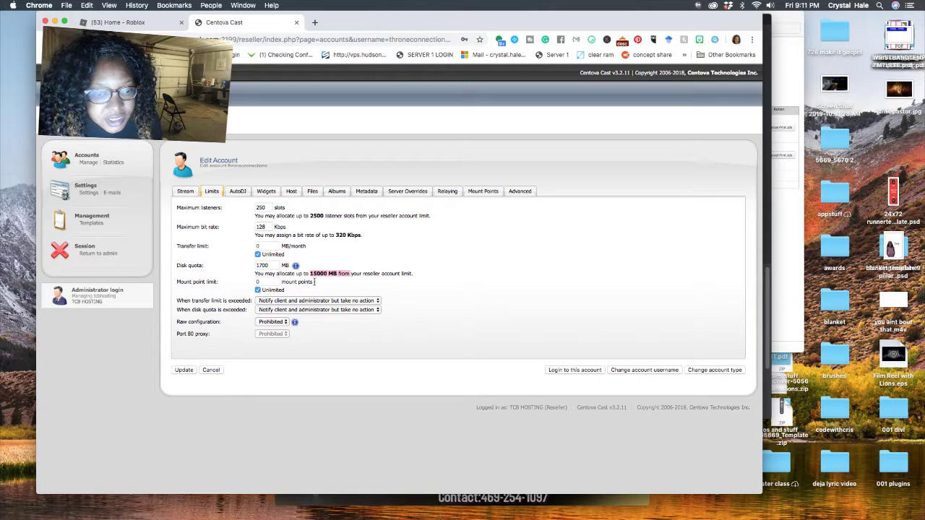
{"action": "left_click", "coordinate": [184, 370]}
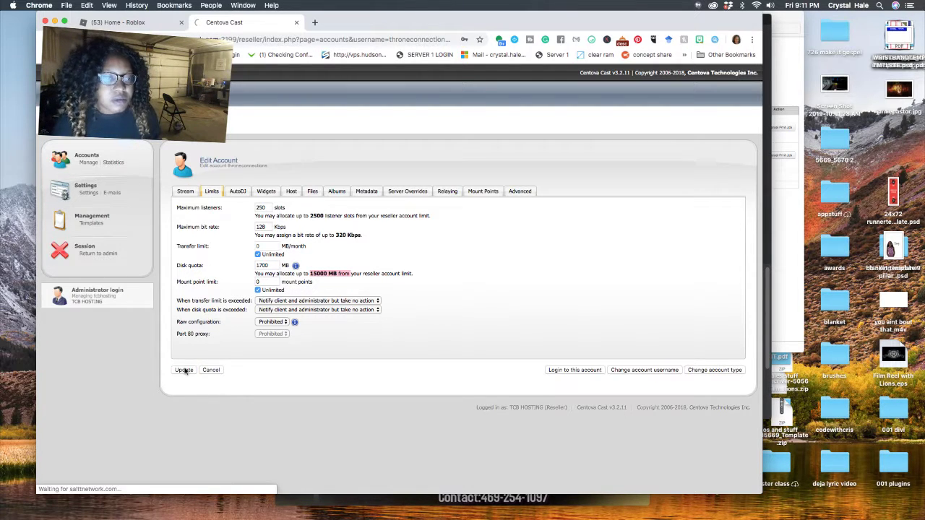
Return to the reseller's accounts list and suspend the Throne Connection Radio account
{"action": "left_click", "coordinate": [454, 122]}
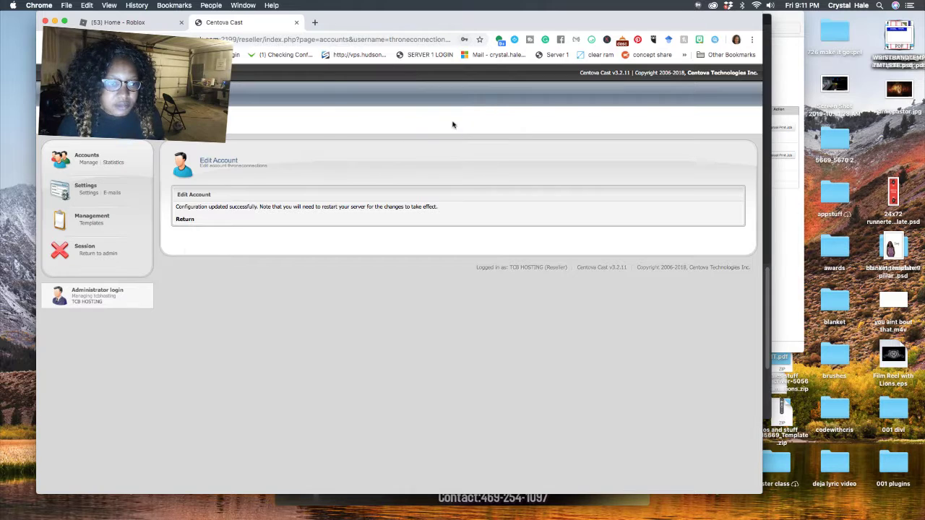
{"action": "left_click", "coordinate": [185, 219]}
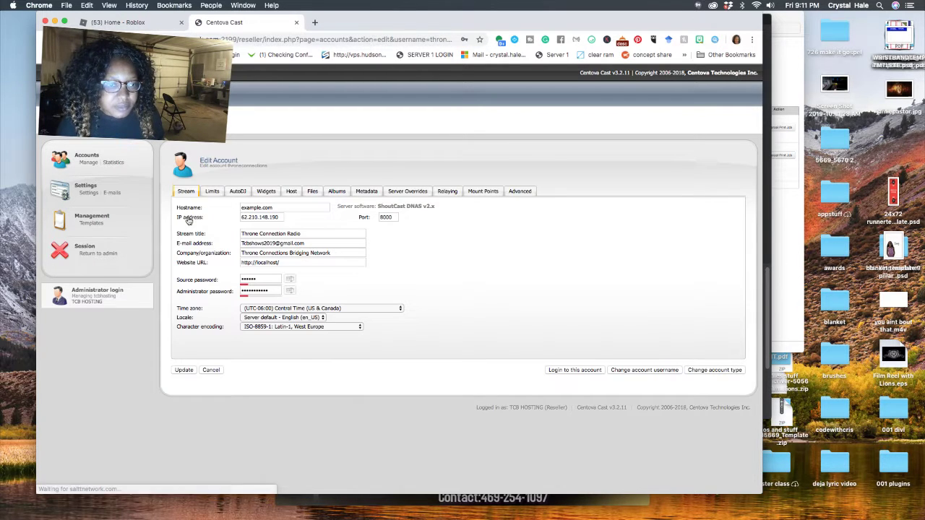
{"action": "left_click", "coordinate": [86, 164]}
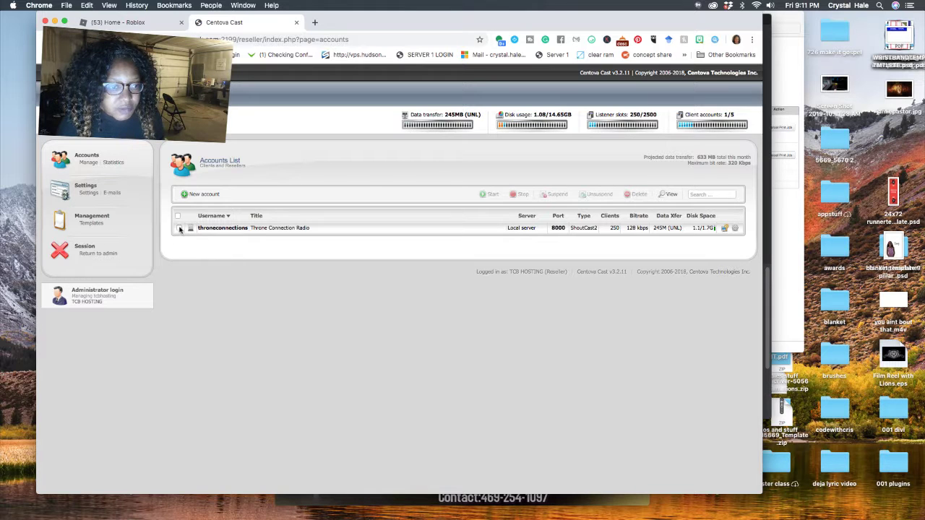
{"action": "left_click", "coordinate": [180, 229]}
{"action": "left_click", "coordinate": [553, 195]}
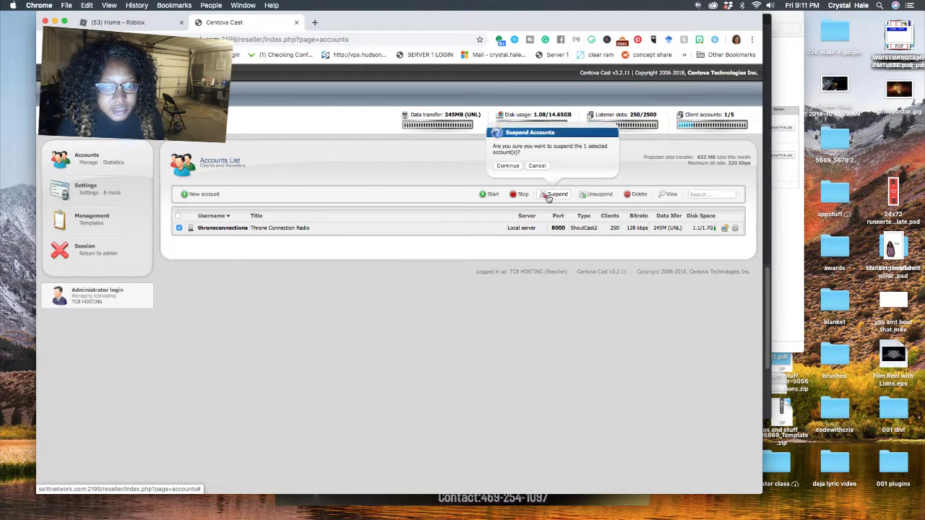
{"action": "left_click", "coordinate": [507, 166]}
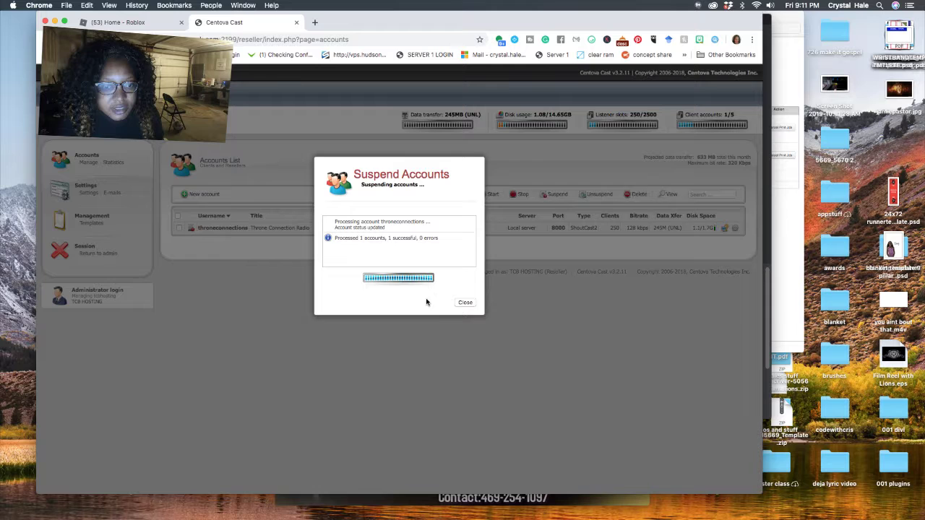
{"action": "left_click", "coordinate": [465, 302]}
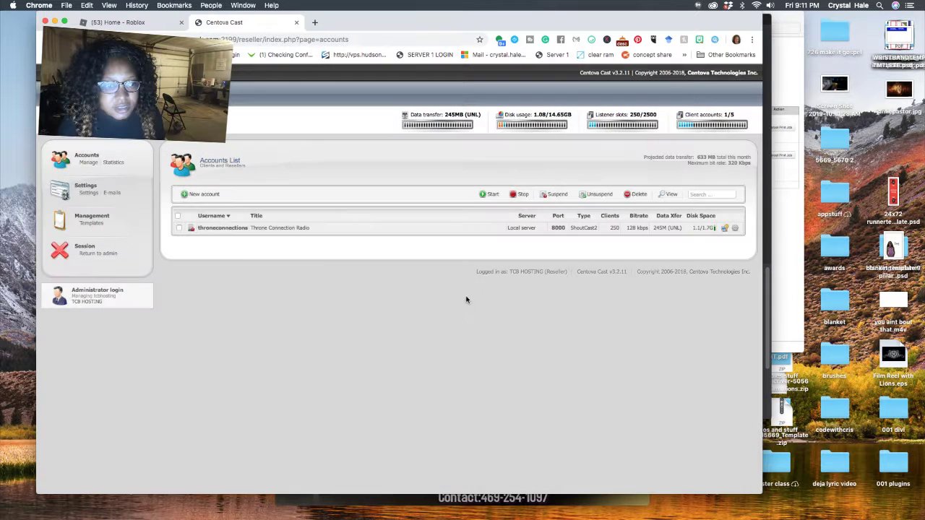
Unsuspend the throneconnections account and log into its own Account Overview
{"action": "left_click", "coordinate": [225, 228]}
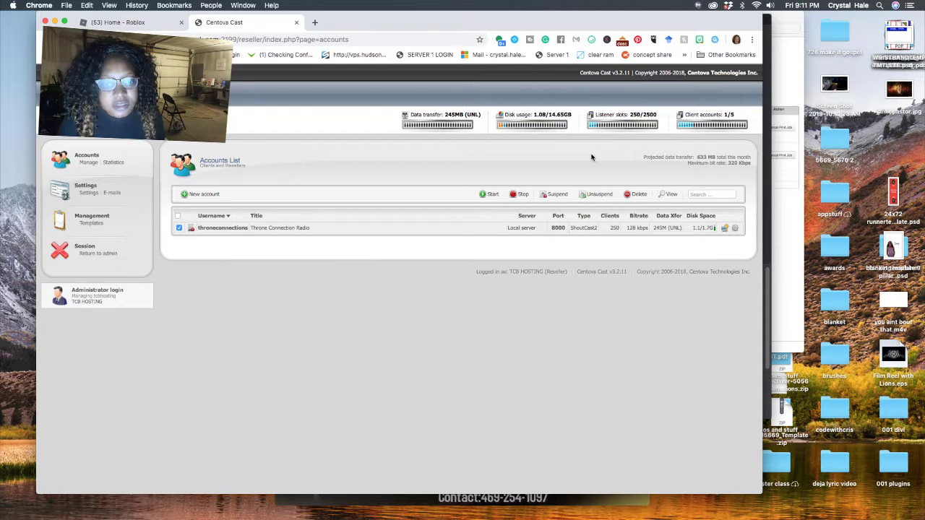
{"action": "left_click", "coordinate": [589, 195]}
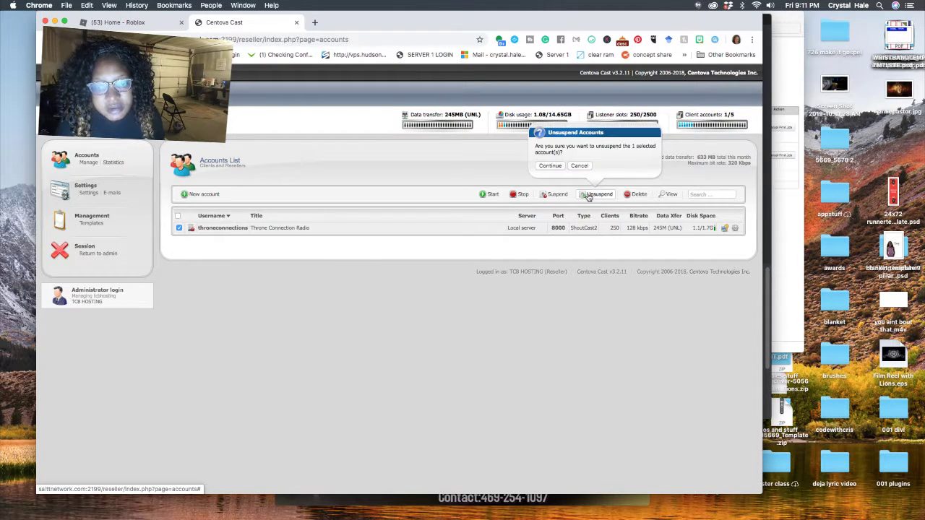
{"action": "left_click", "coordinate": [537, 167]}
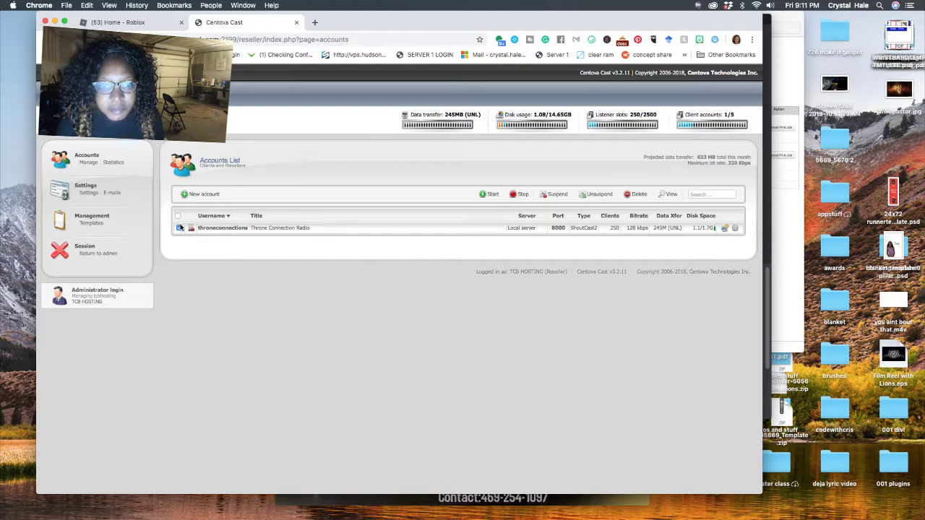
{"action": "left_click", "coordinate": [180, 227]}
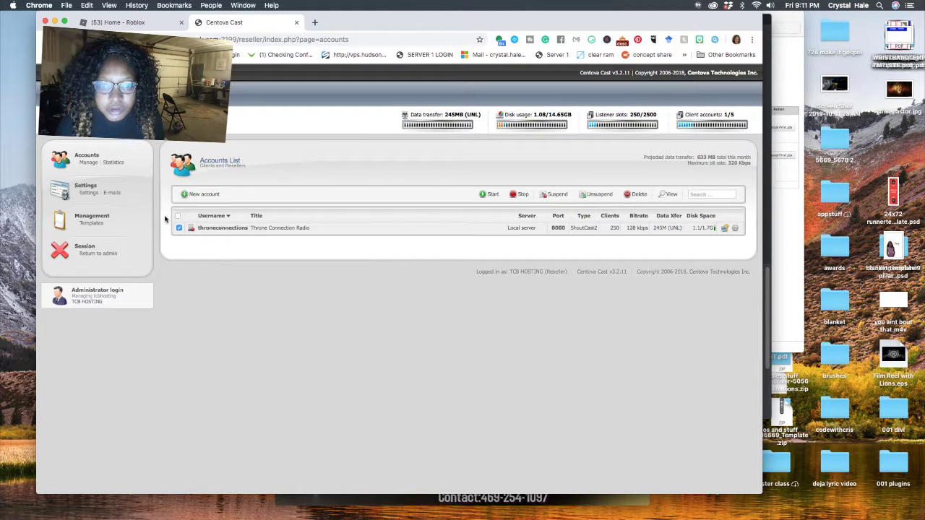
{"action": "left_click", "coordinate": [600, 195]}
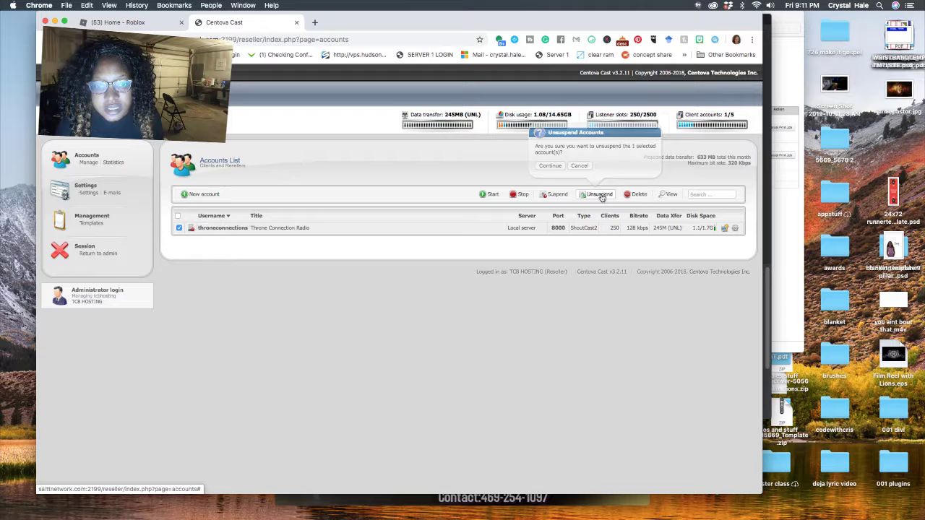
{"action": "left_click", "coordinate": [555, 166]}
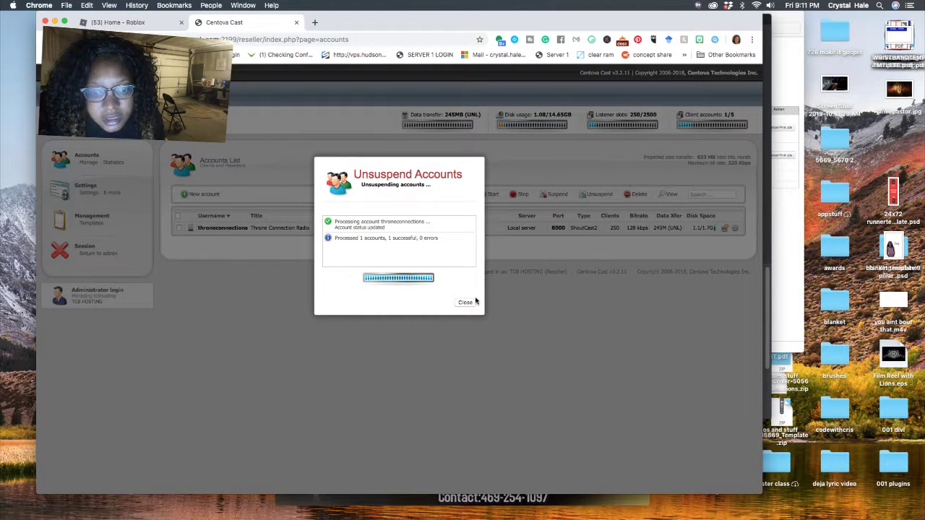
{"action": "left_click", "coordinate": [466, 304]}
{"action": "left_click", "coordinate": [724, 229]}
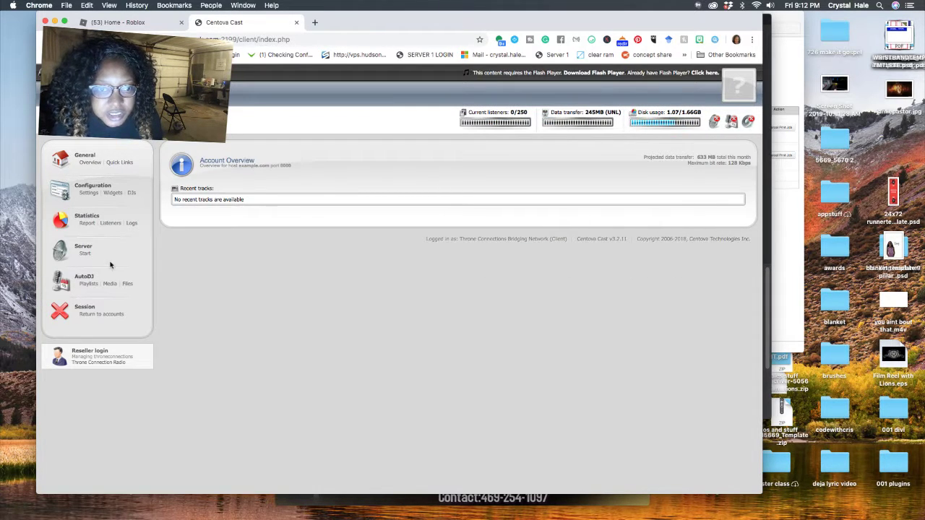
Start the throneconnections stream server, return to the overview, and show the Quick Links page
{"action": "left_click", "coordinate": [84, 247]}
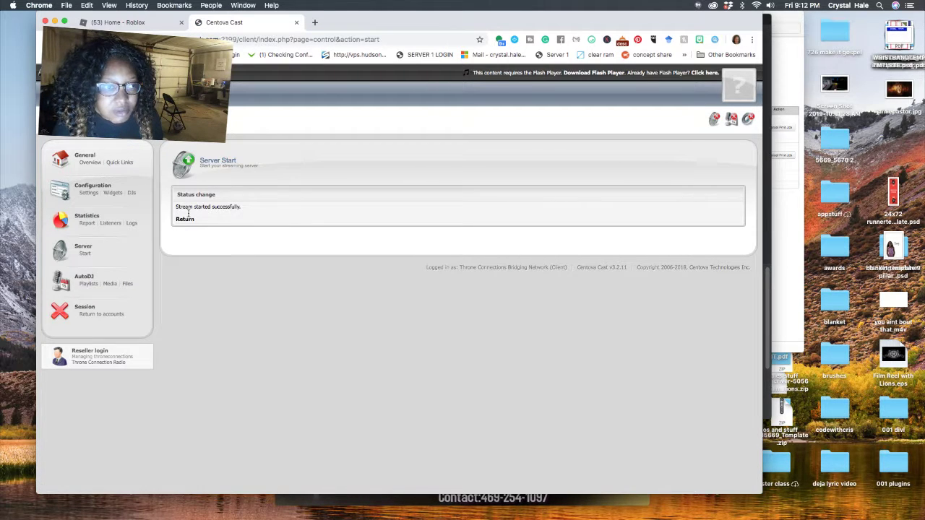
{"action": "left_click", "coordinate": [185, 220]}
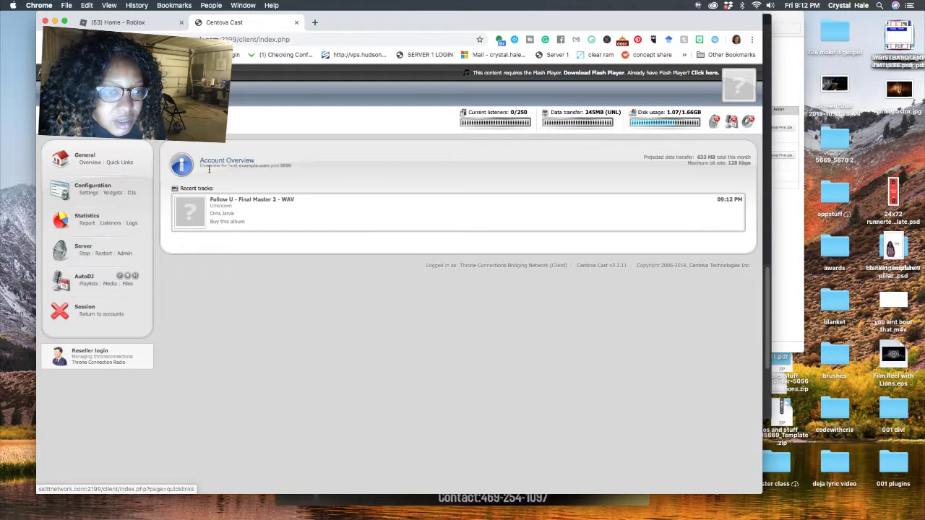
{"action": "left_click", "coordinate": [119, 162]}
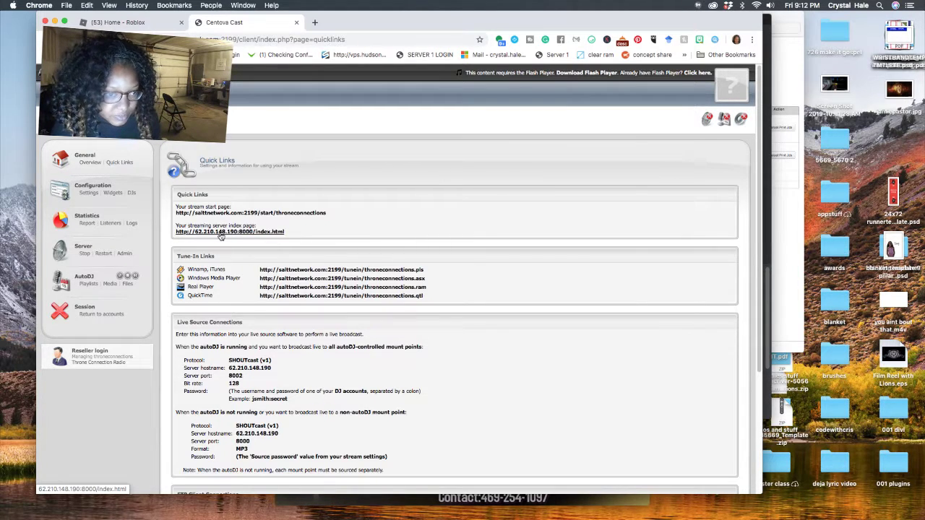
Glance at the streaming server index page, then open the stream's Configuration > Settings form
{"action": "left_click", "coordinate": [221, 232]}
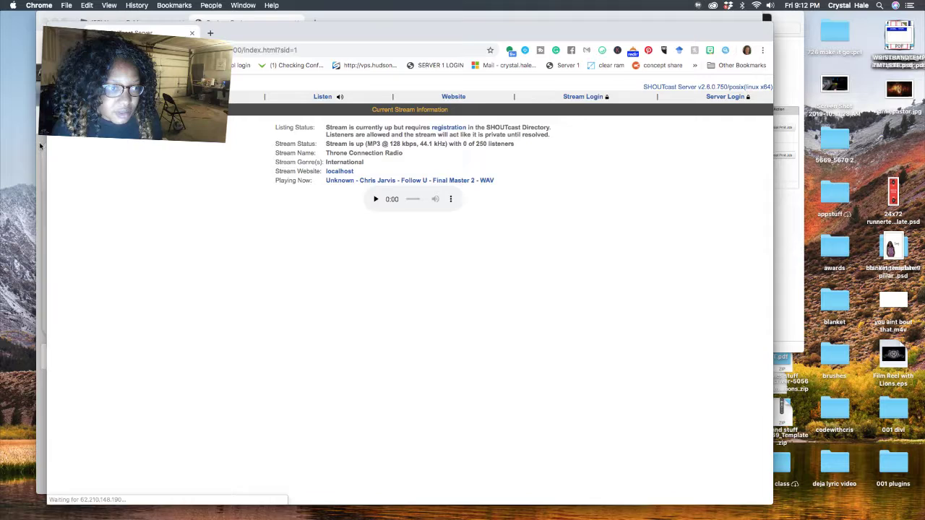
{"action": "key", "text": "super+w"}
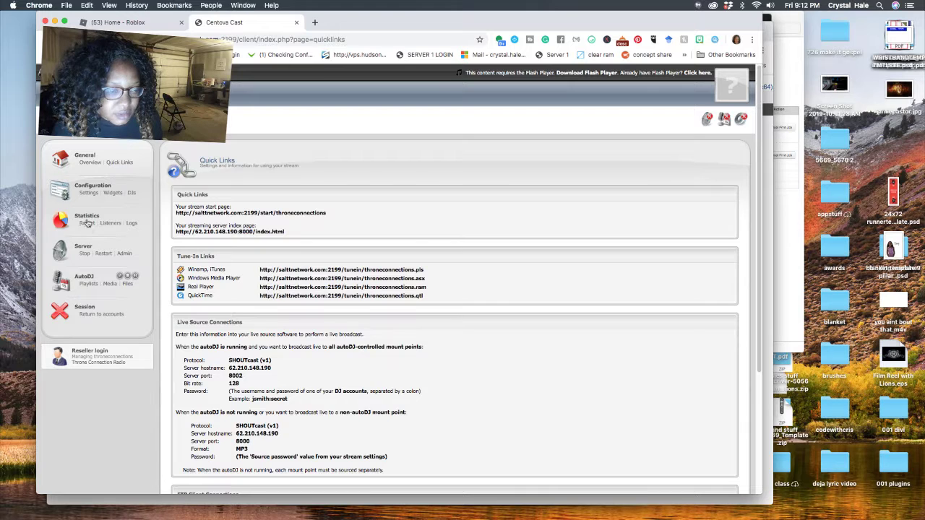
{"action": "left_click", "coordinate": [88, 192]}
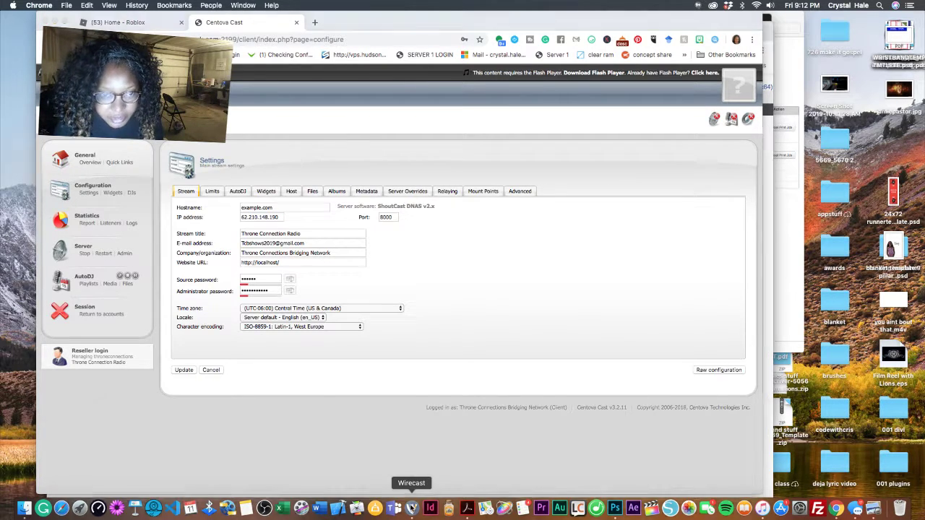
Select the webcam shot in Wirecast, then bring the Chrome SHOUTcast status page forward
{"action": "left_click", "coordinate": [413, 508]}
{"action": "left_click", "coordinate": [236, 285]}
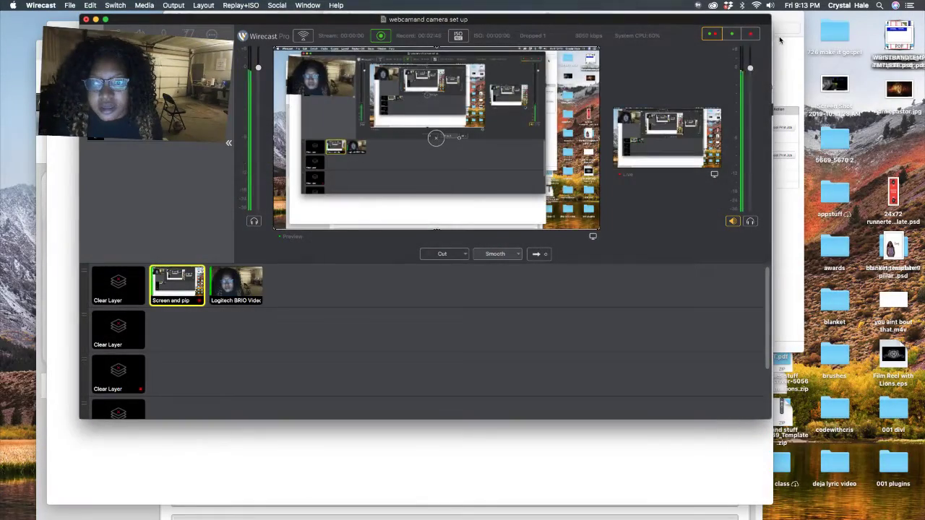
{"action": "left_click", "coordinate": [780, 40]}
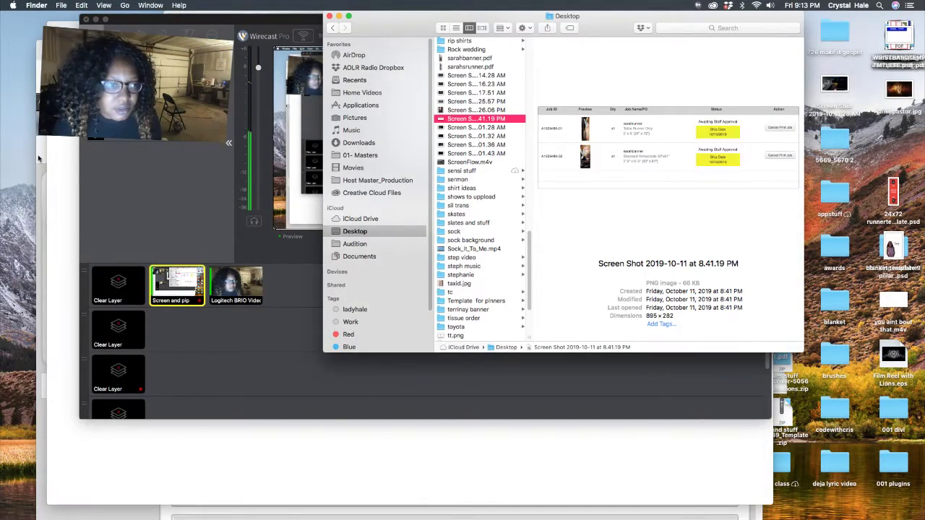
{"action": "left_click", "coordinate": [65, 142]}
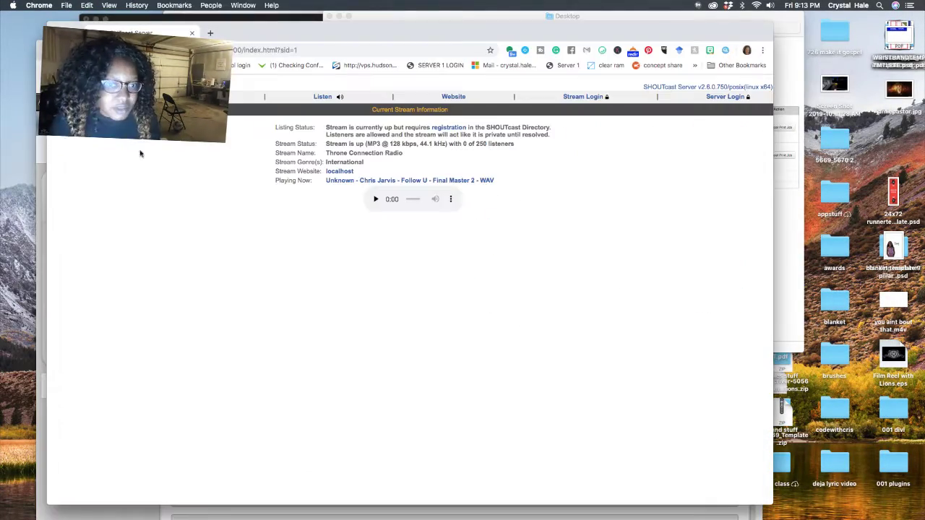
Sign in to SHOUTcast server administration as admin and save the login in Chrome
{"action": "left_click", "coordinate": [732, 96]}
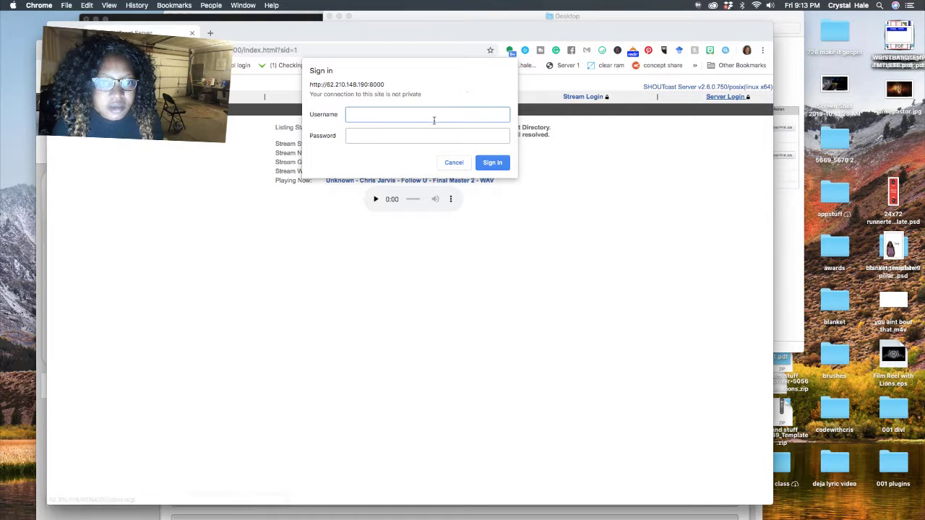
{"action": "type", "text": "adm"}
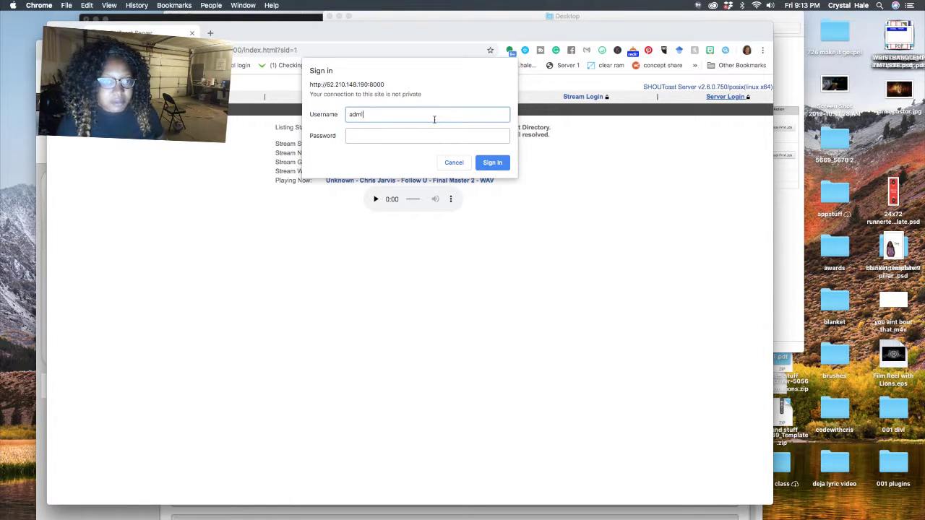
{"action": "type", "text": "in"}
{"action": "key", "text": "Tab"}
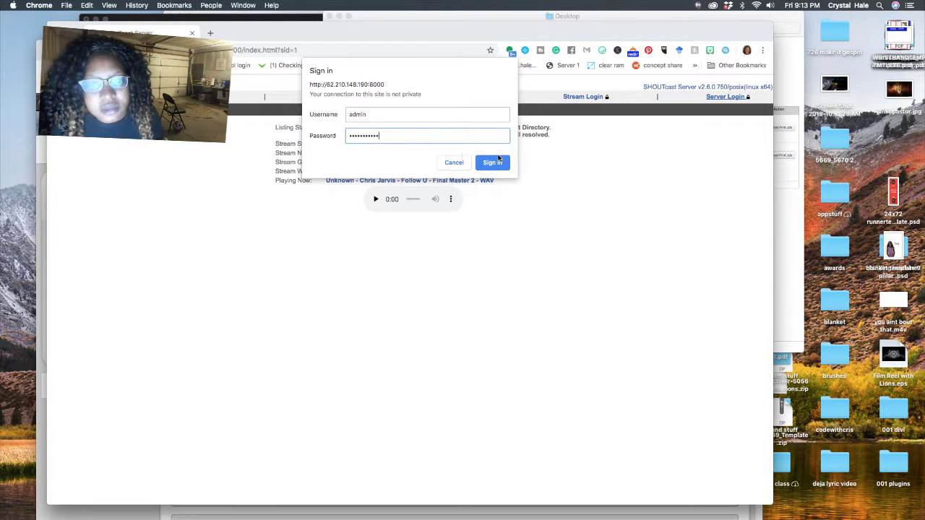
{"action": "left_click", "coordinate": [498, 159]}
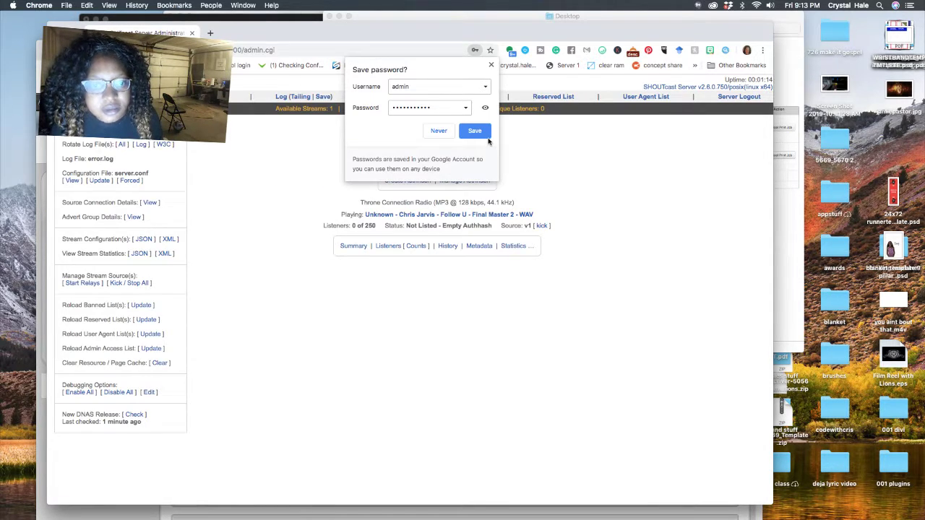
{"action": "left_click", "coordinate": [484, 134]}
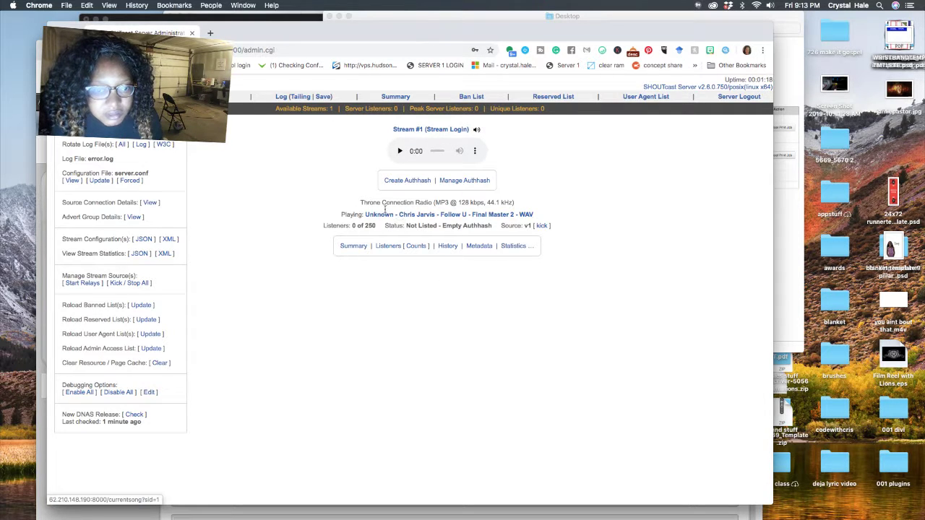
Copy the stream name 'Throne Connection Radio' and go back to the admin summary page
{"action": "left_click_drag", "start_coordinate": [360, 204], "coordinate": [435, 205]}
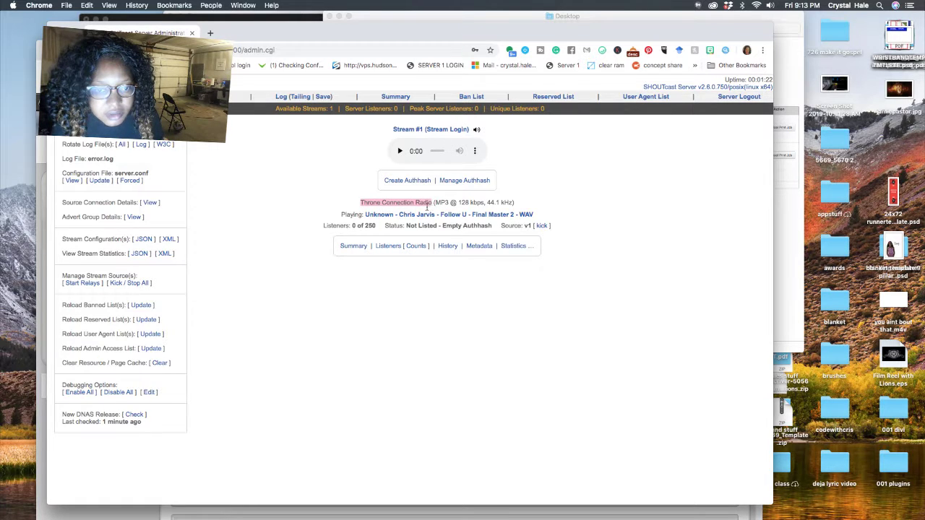
{"action": "right_click", "coordinate": [427, 204]}
{"action": "left_click", "coordinate": [446, 222]}
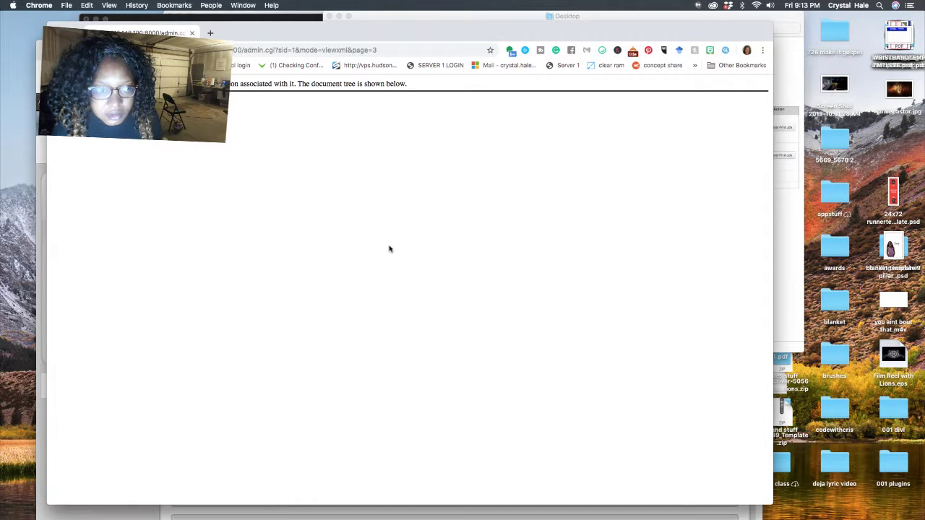
{"action": "key", "text": "super+bracketleft"}
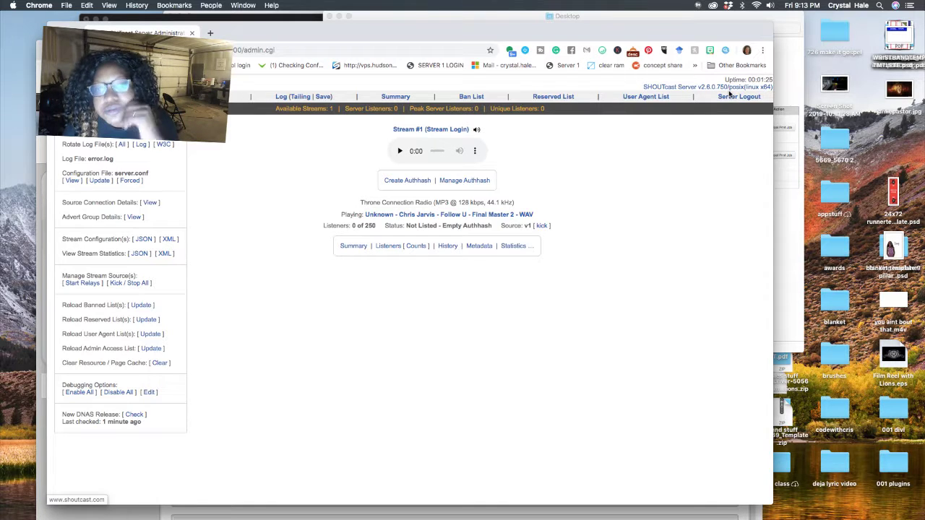
Open Manage Authhash for the stream and try pasting into the empty Authhash field
{"action": "left_click", "coordinate": [448, 183]}
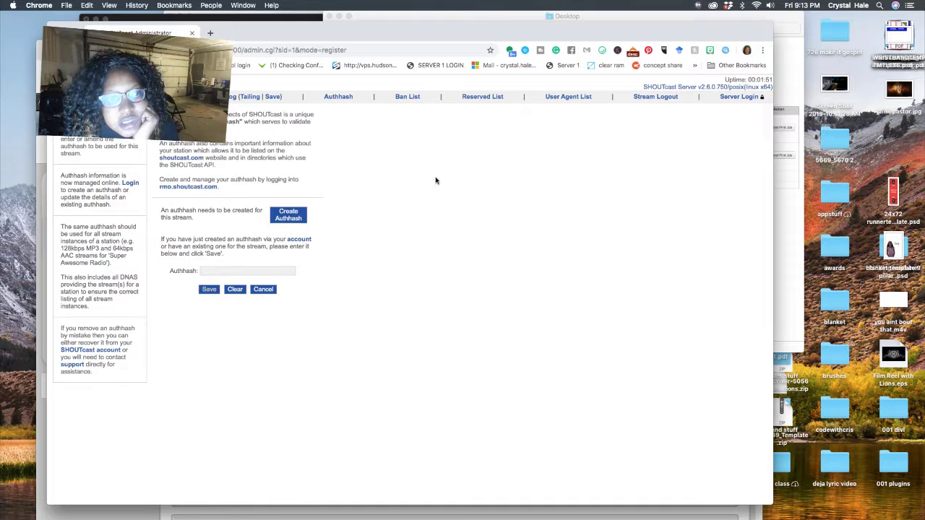
{"action": "left_click", "coordinate": [227, 272]}
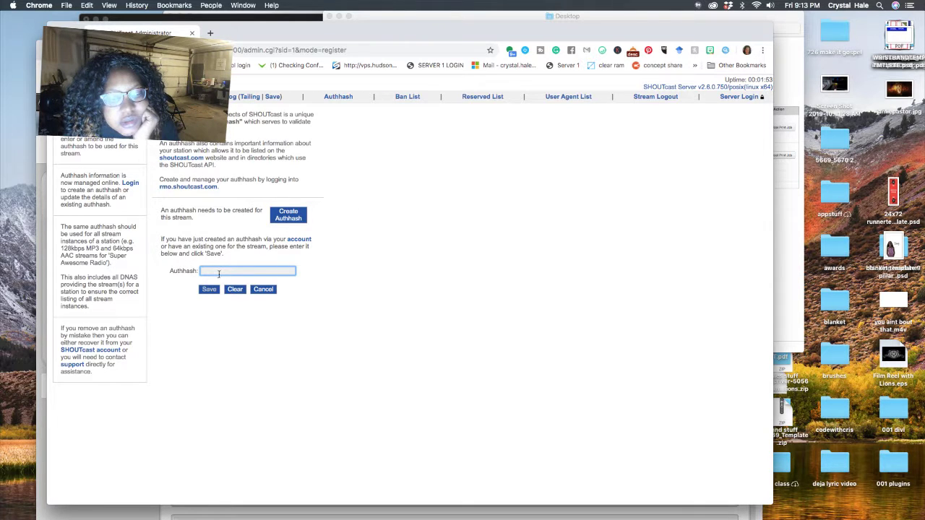
{"action": "right_click", "coordinate": [219, 272]}
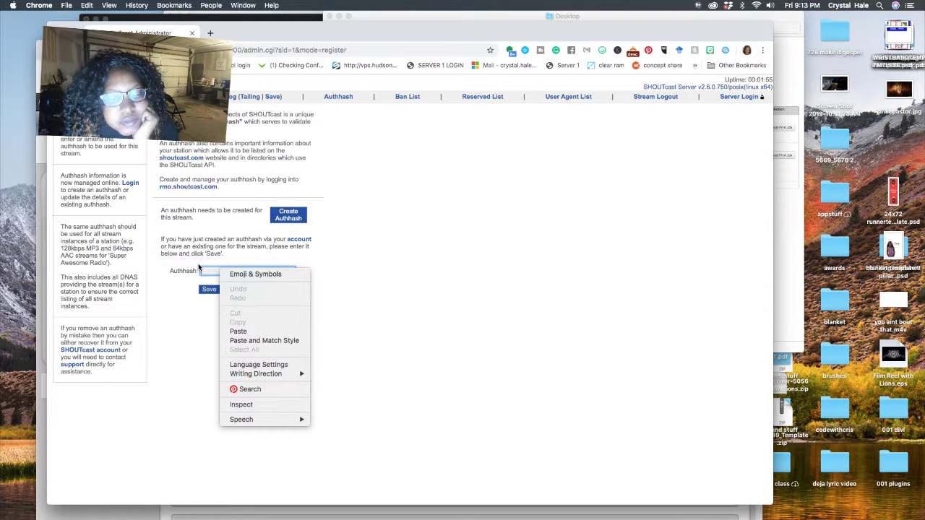
{"action": "left_click", "coordinate": [200, 268]}
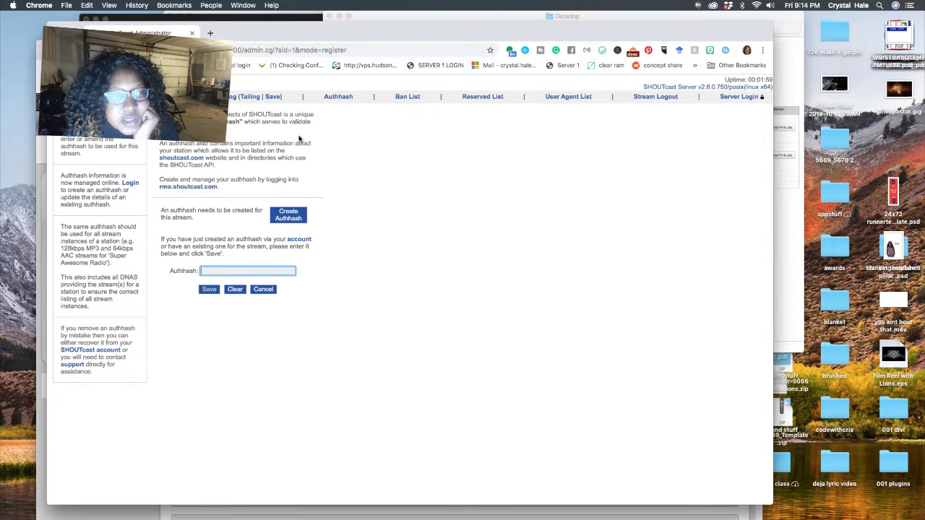
{"action": "right_click", "coordinate": [233, 273]}
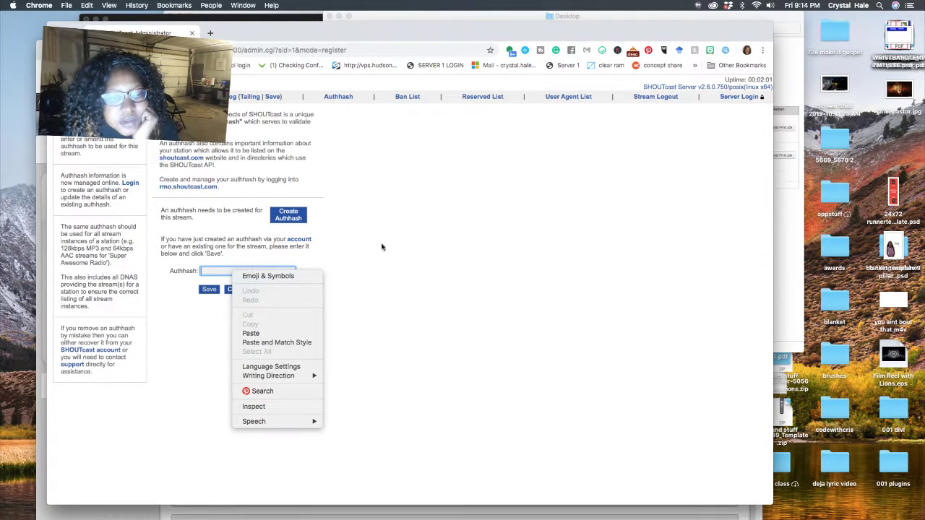
{"action": "left_click", "coordinate": [431, 241]}
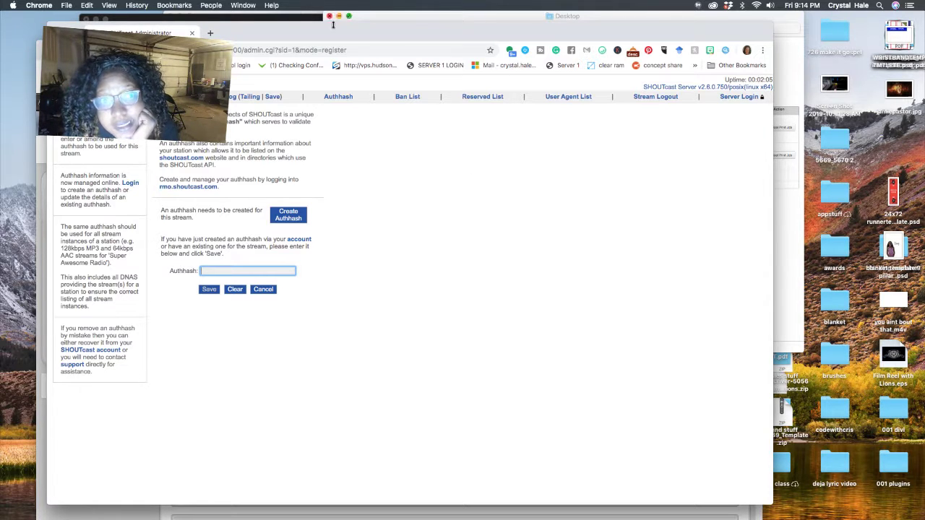
Move the browser window aside and show the webcam shot in Wirecast's preview
{"action": "left_click_drag", "start_coordinate": [329, 34], "coordinate": [395, 15]}
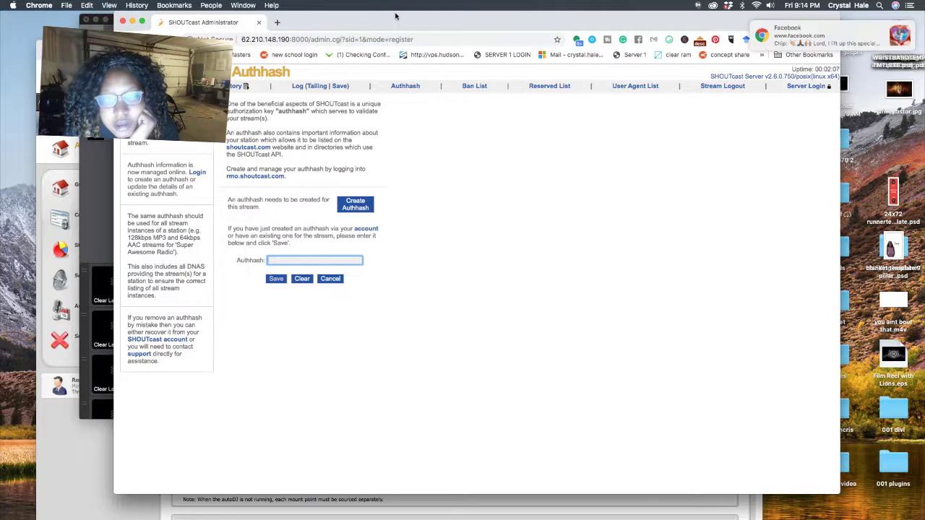
{"action": "key", "text": "super+Tab"}
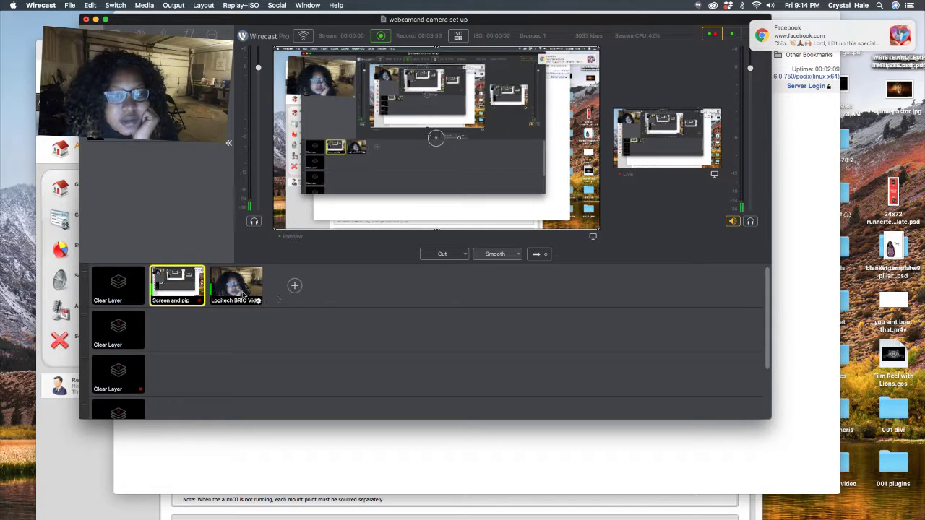
{"action": "left_click", "coordinate": [237, 286]}
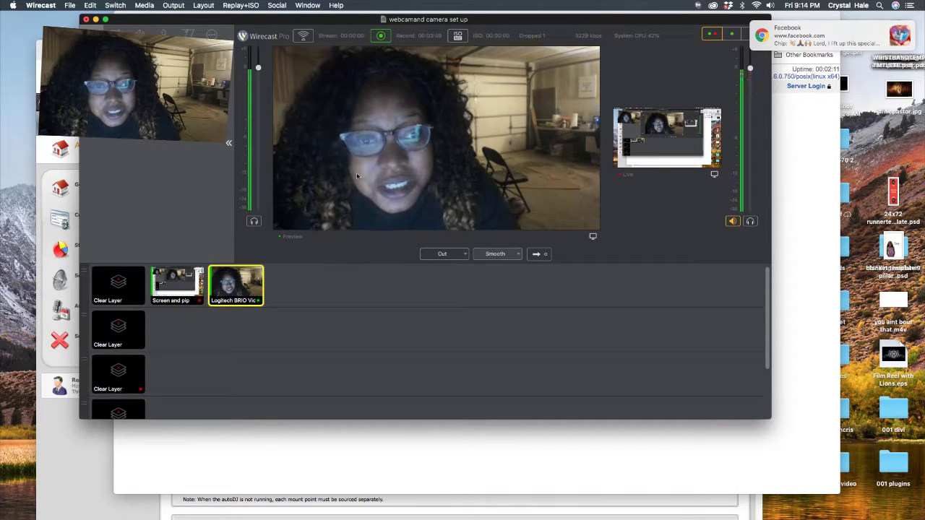